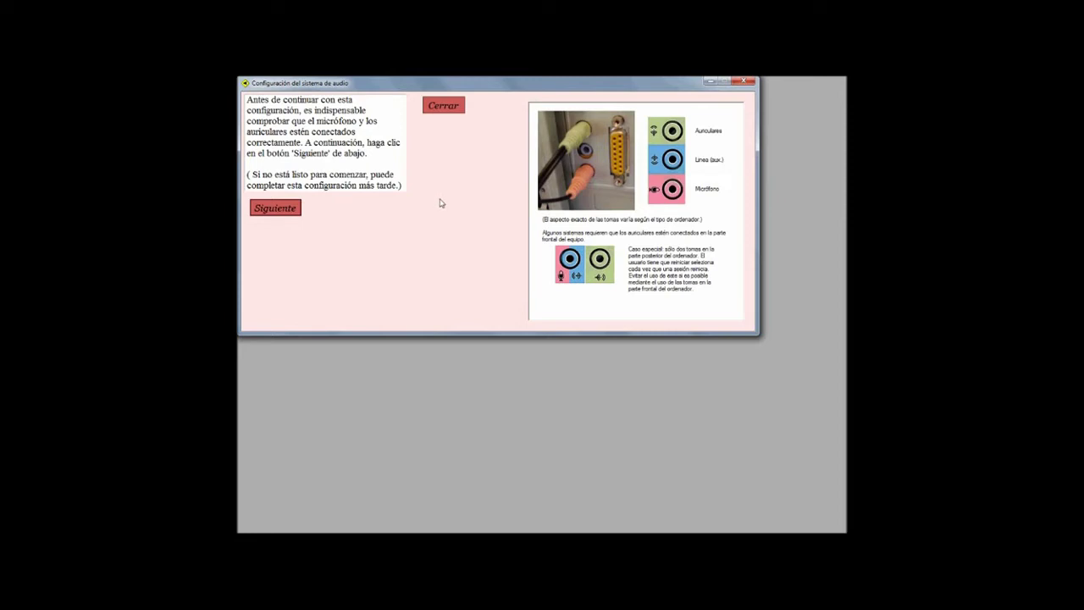
Lower the main playback volume slightly, test the Silencio option, and confirm that both controls drive the Windows volume mixer
{"action": "left_click", "coordinate": [277, 208]}
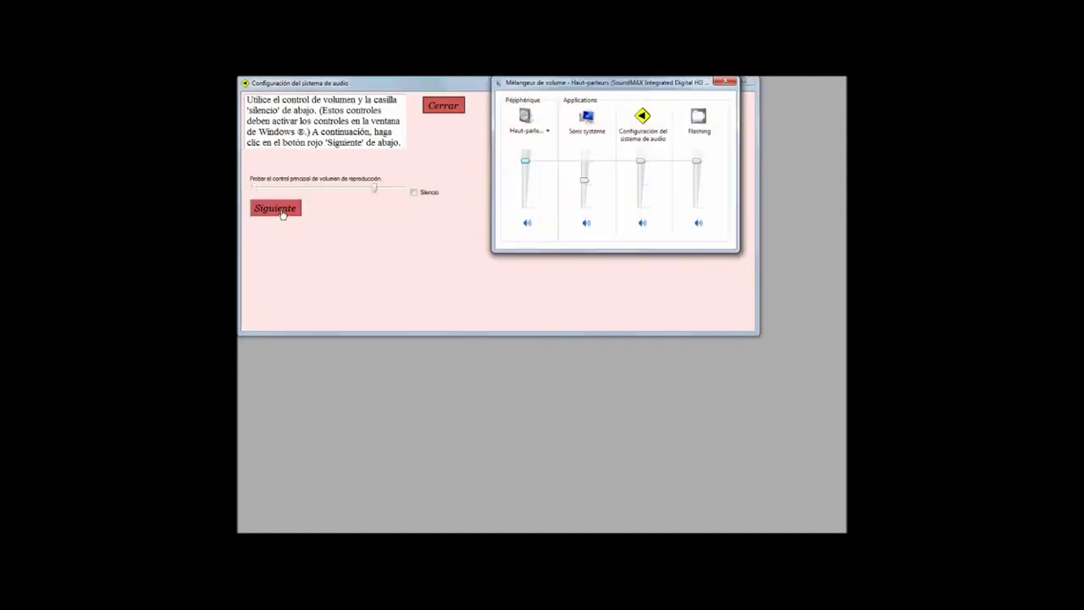
{"action": "left_click", "coordinate": [315, 227]}
{"action": "mouse_move", "coordinate": [375, 188]}
{"action": "left_mouse_down"}
{"action": "mouse_move", "coordinate": [307, 186]}
{"action": "mouse_move", "coordinate": [362, 192]}
{"action": "left_mouse_up"}
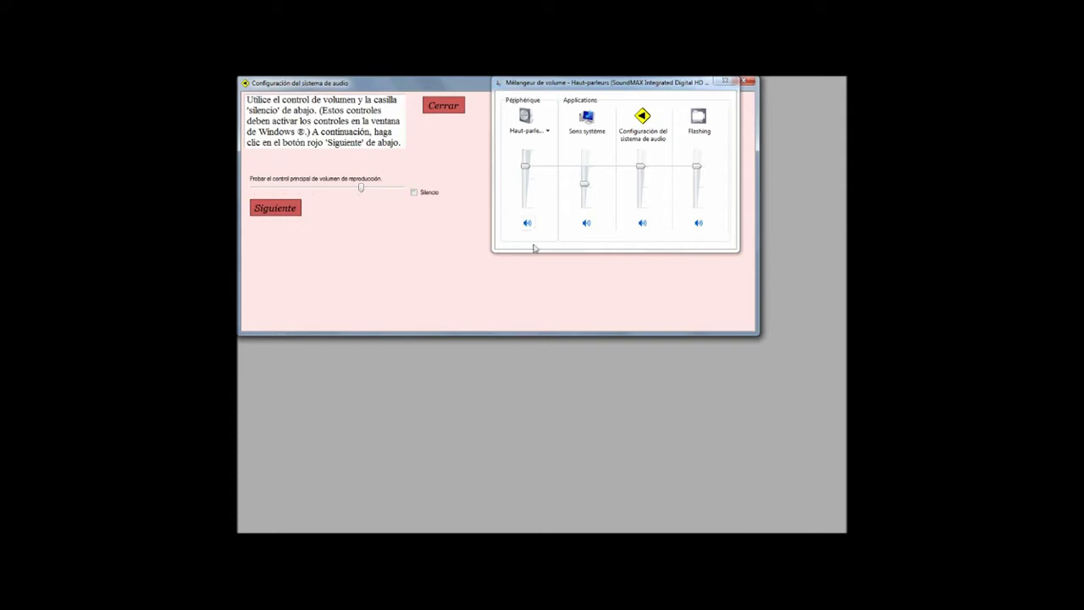
{"action": "left_click", "coordinate": [413, 193]}
{"action": "left_click", "coordinate": [413, 193]}
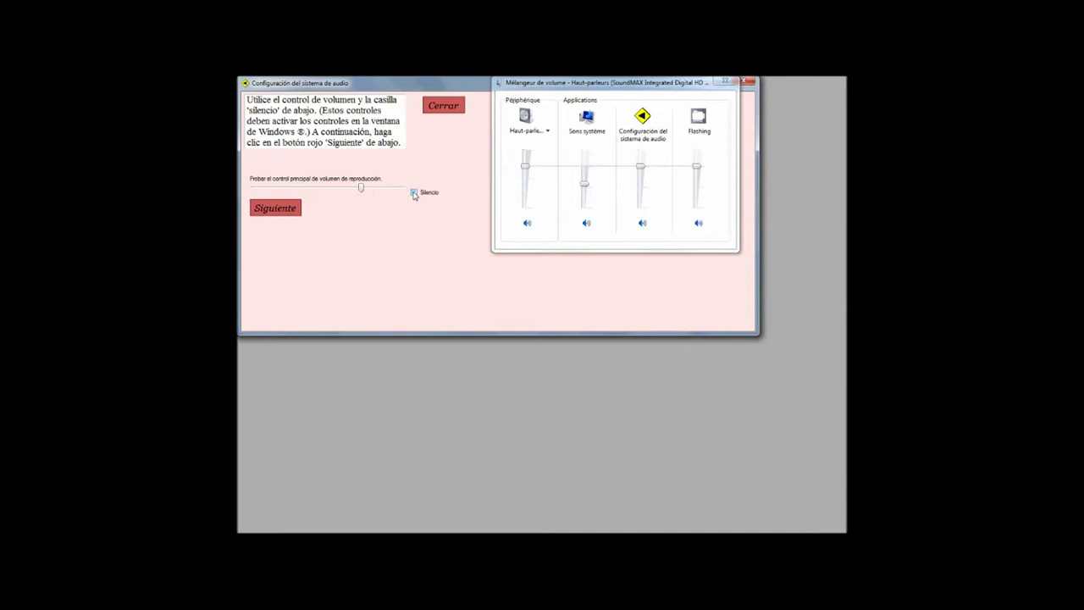
{"action": "left_click", "coordinate": [271, 213]}
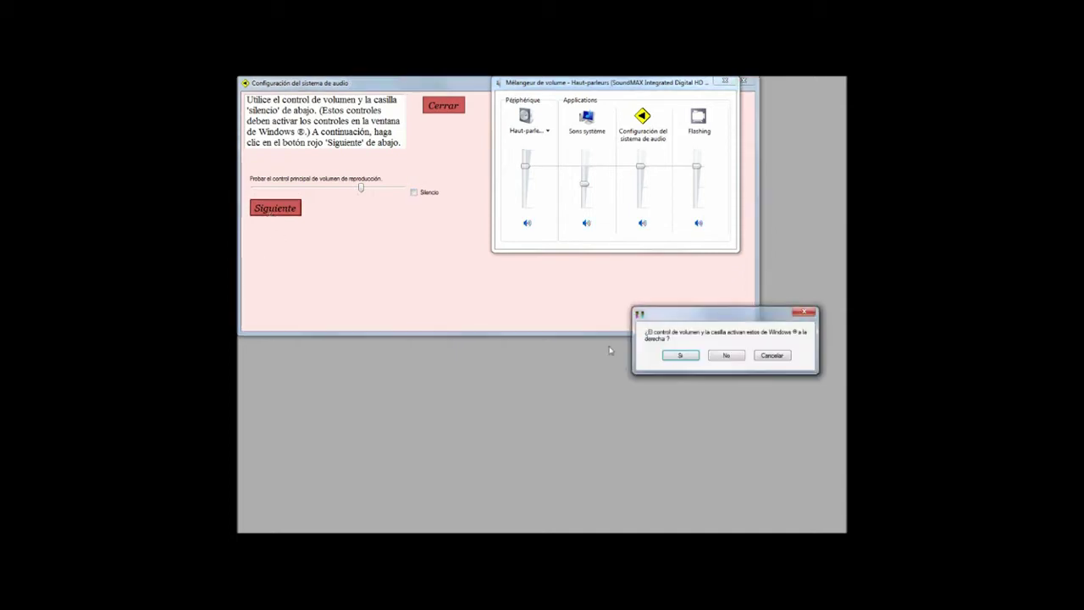
{"action": "left_click", "coordinate": [682, 356]}
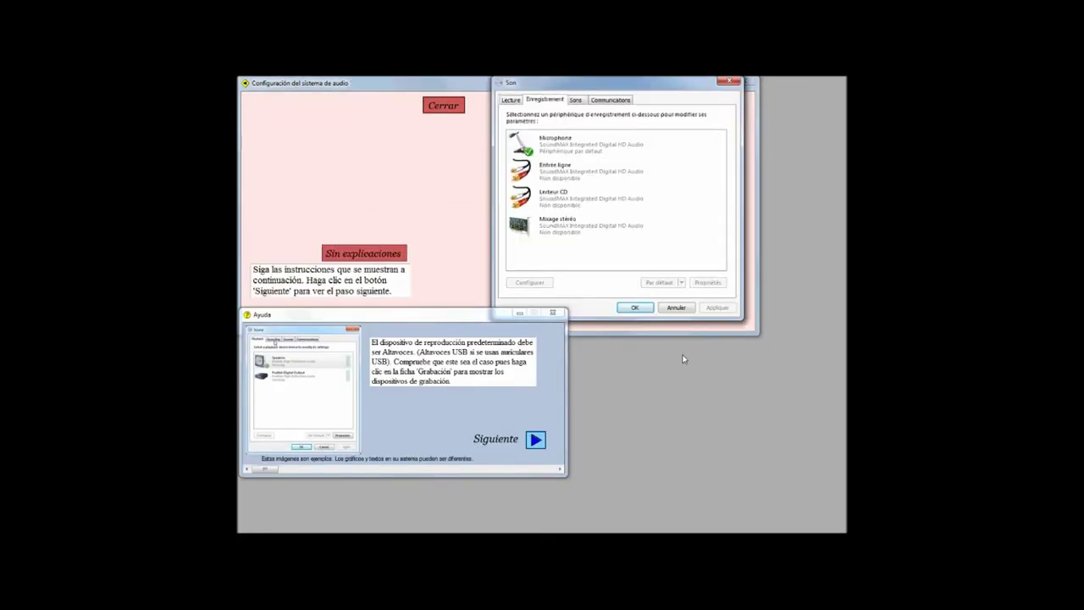
Show the recording devices in the Windows sound settings and check the display options for disabled and disconnected devices
{"action": "left_click", "coordinate": [448, 201]}
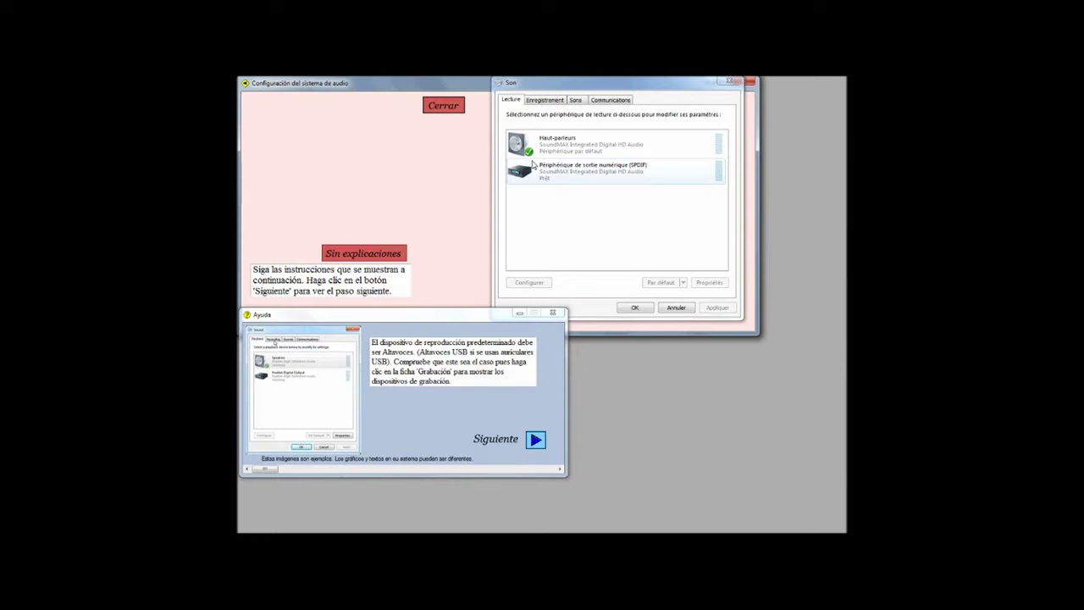
{"action": "left_click", "coordinate": [554, 102]}
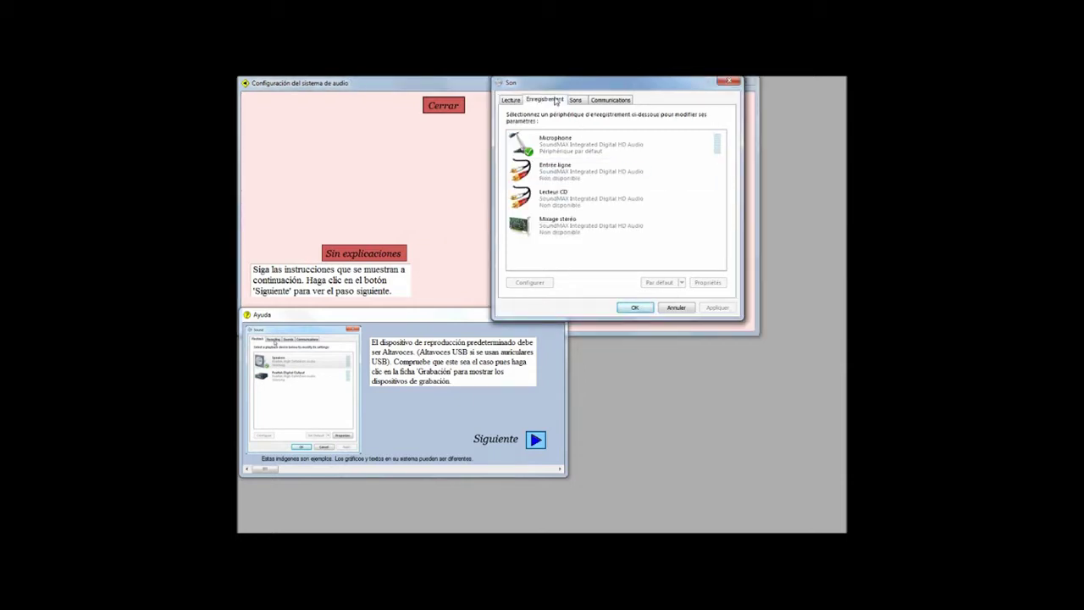
{"action": "left_click", "coordinate": [535, 440]}
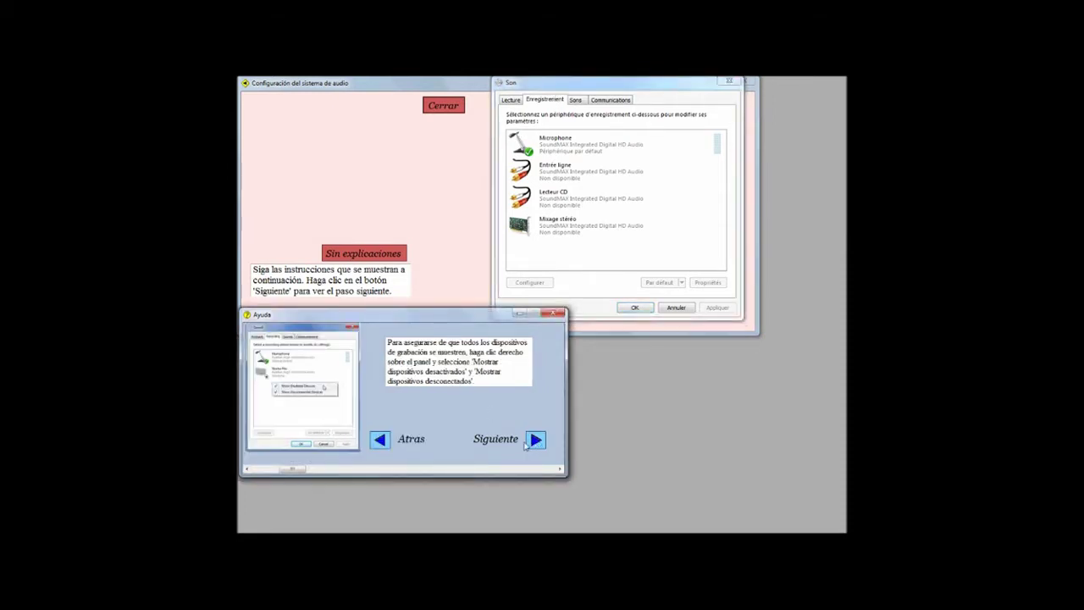
{"action": "right_click", "coordinate": [664, 231]}
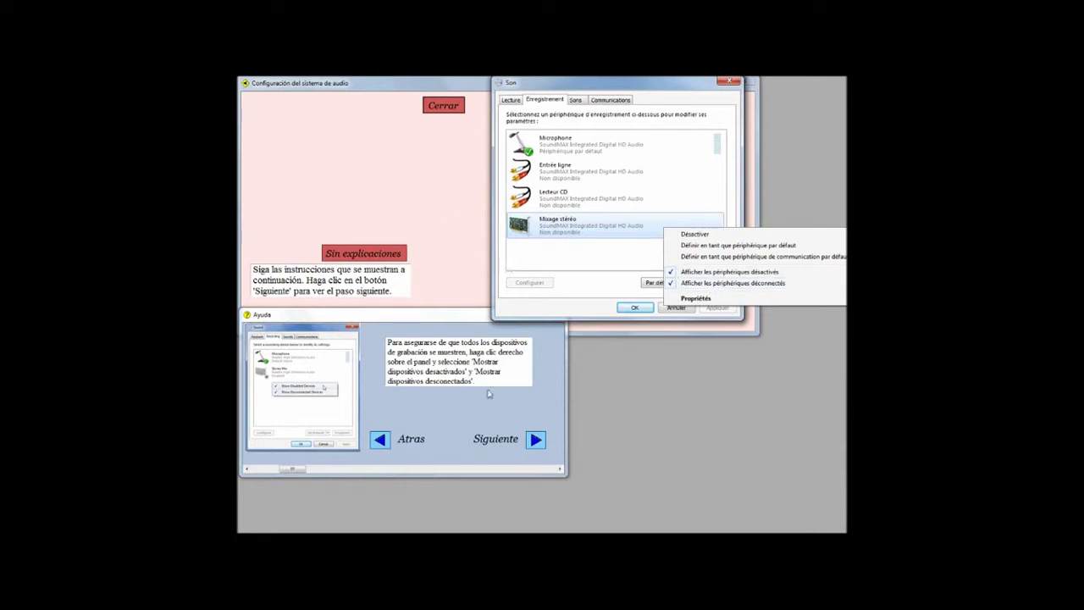
{"action": "left_click", "coordinate": [537, 439]}
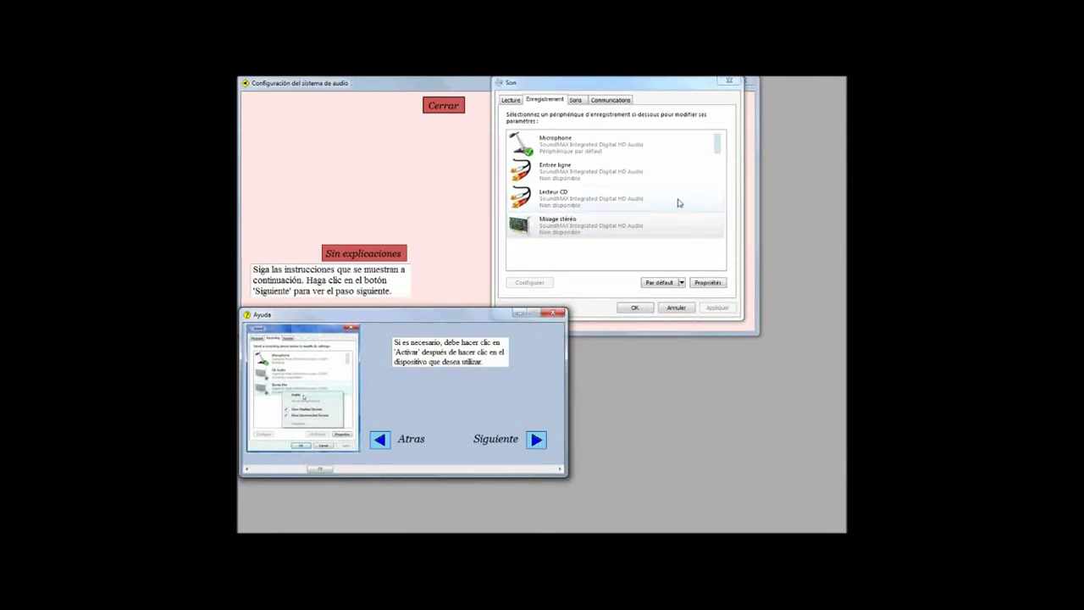
Check the Microphone device's activation options and advance the help guide to the instruction about its properties
{"action": "right_click", "coordinate": [680, 153]}
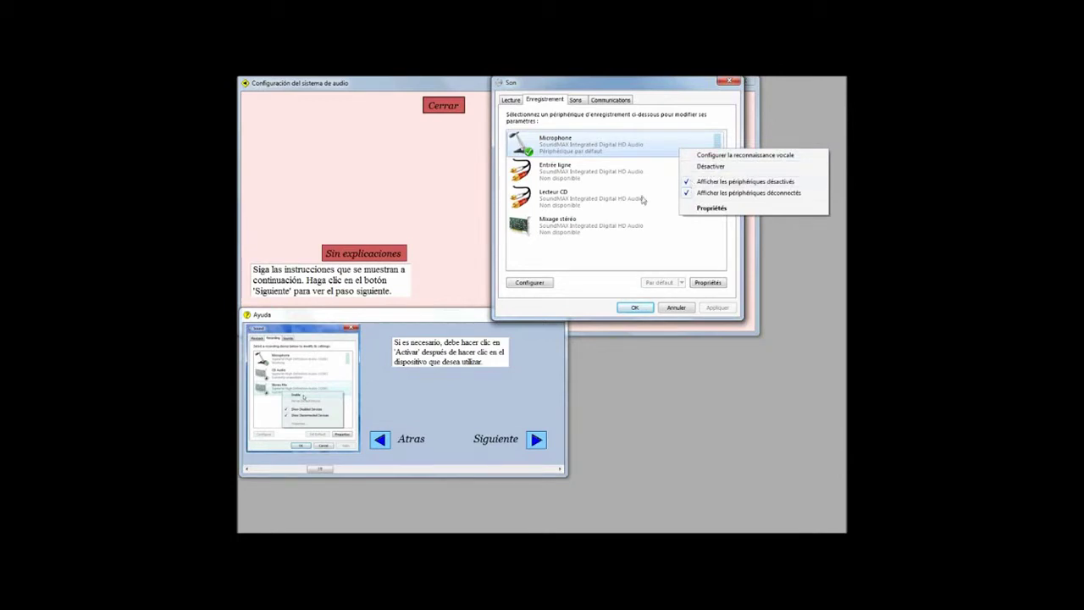
{"action": "left_click", "coordinate": [447, 206]}
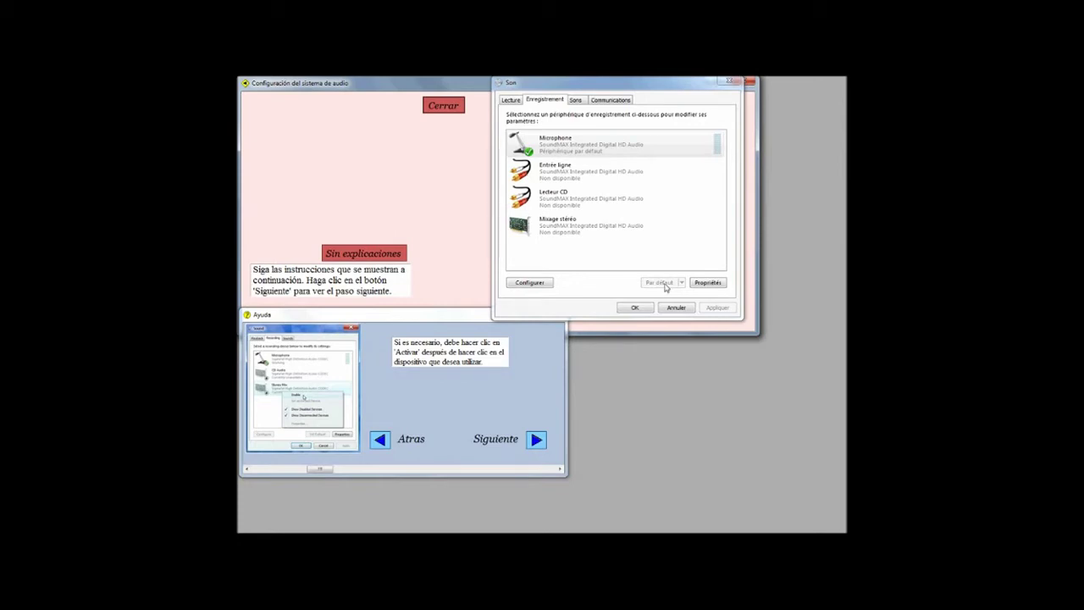
{"action": "left_click", "coordinate": [536, 439]}
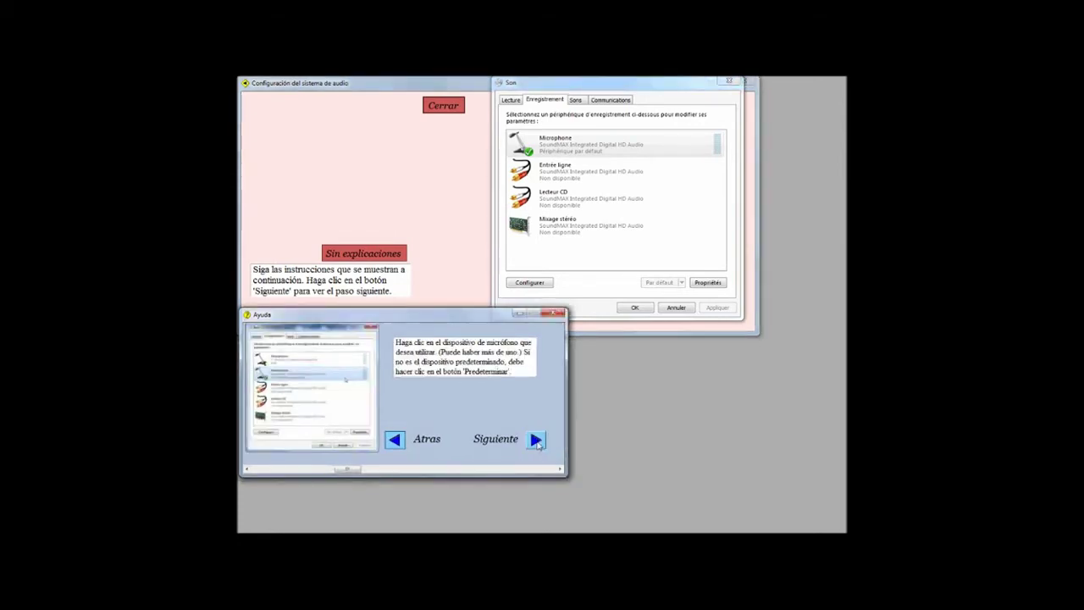
{"action": "left_click", "coordinate": [536, 440]}
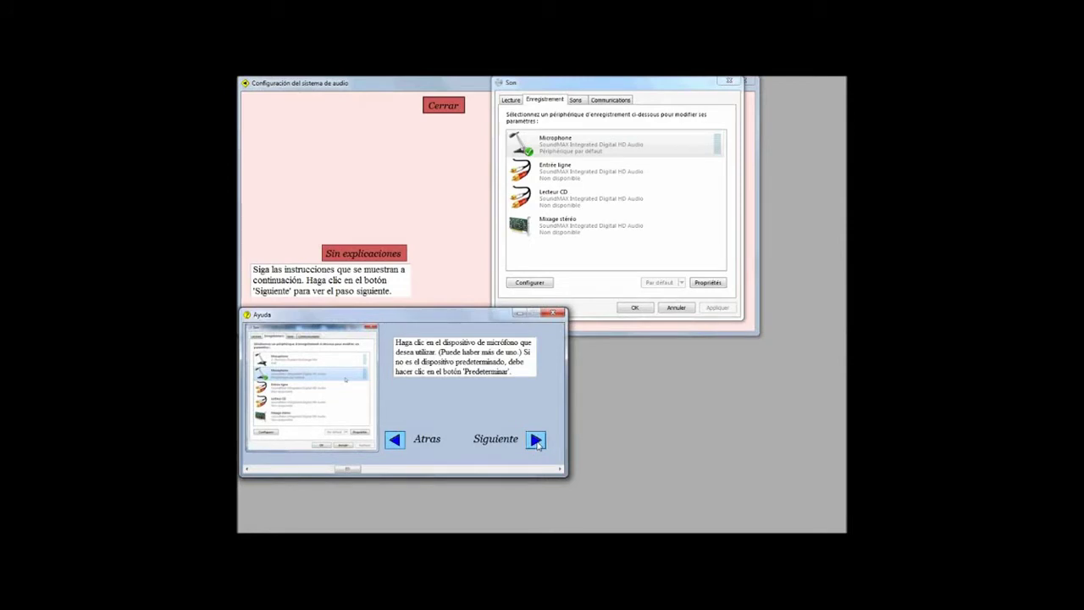
Open the Microphone's properties at its level control and go through the help guide's explanations of microphone amplification
{"action": "left_click", "coordinate": [709, 283]}
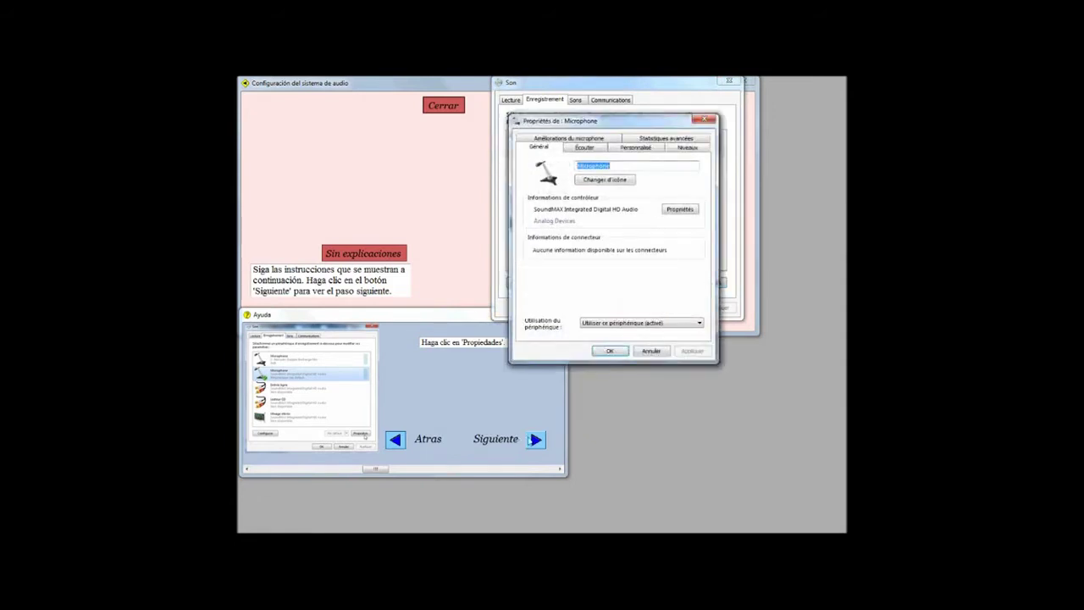
{"action": "left_click", "coordinate": [536, 439]}
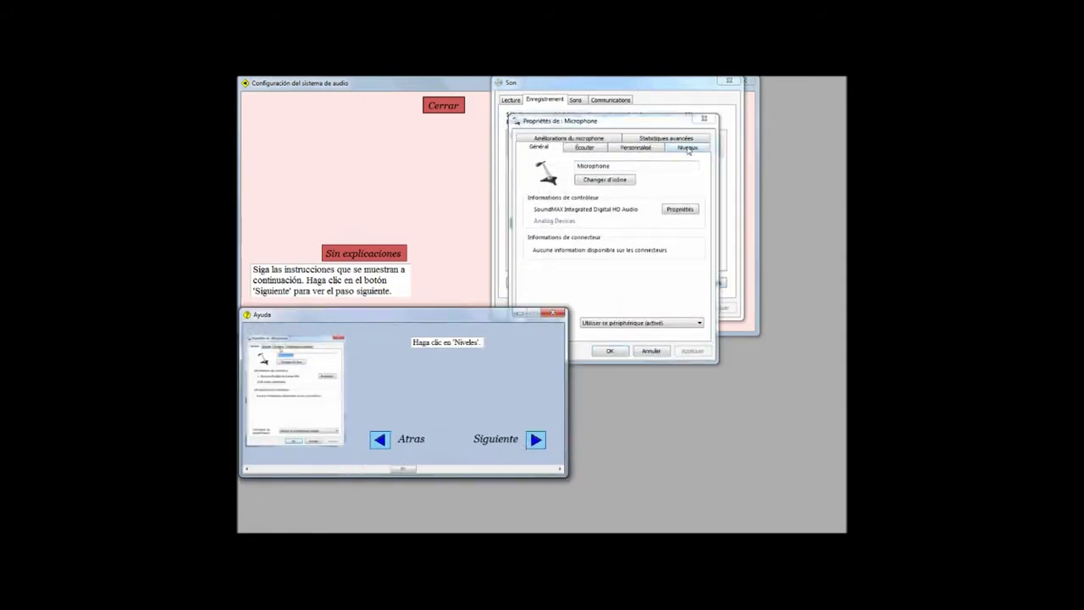
{"action": "left_click", "coordinate": [689, 149]}
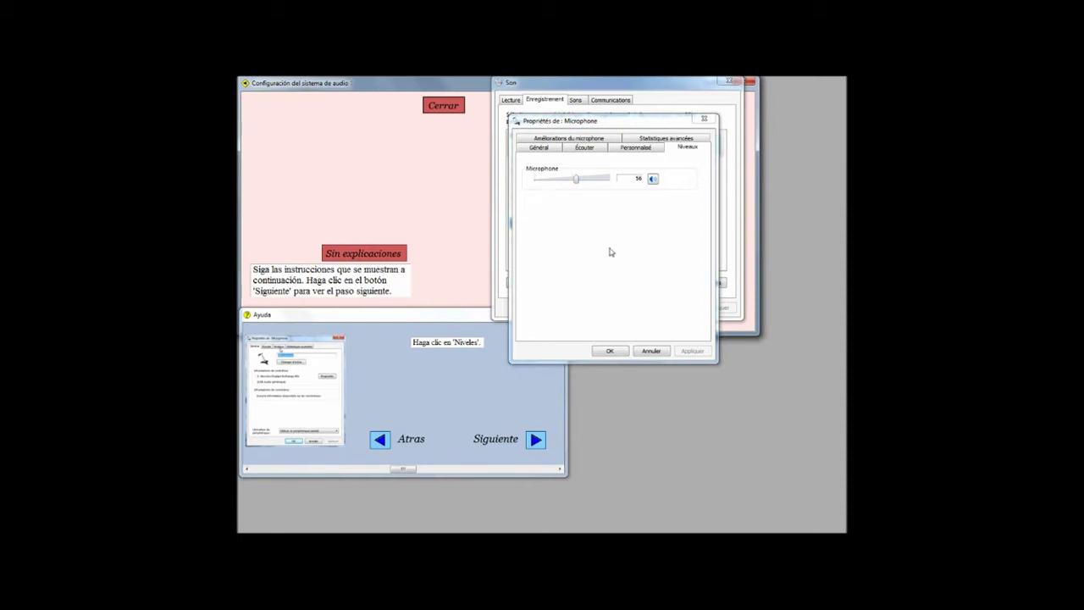
{"action": "left_click", "coordinate": [542, 443]}
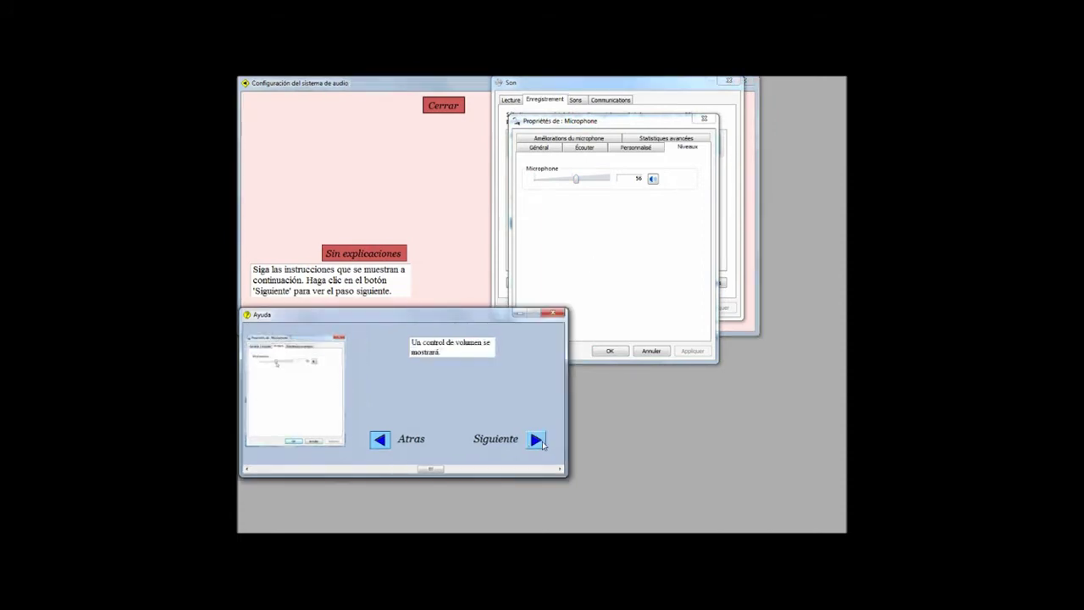
{"action": "left_click", "coordinate": [539, 440]}
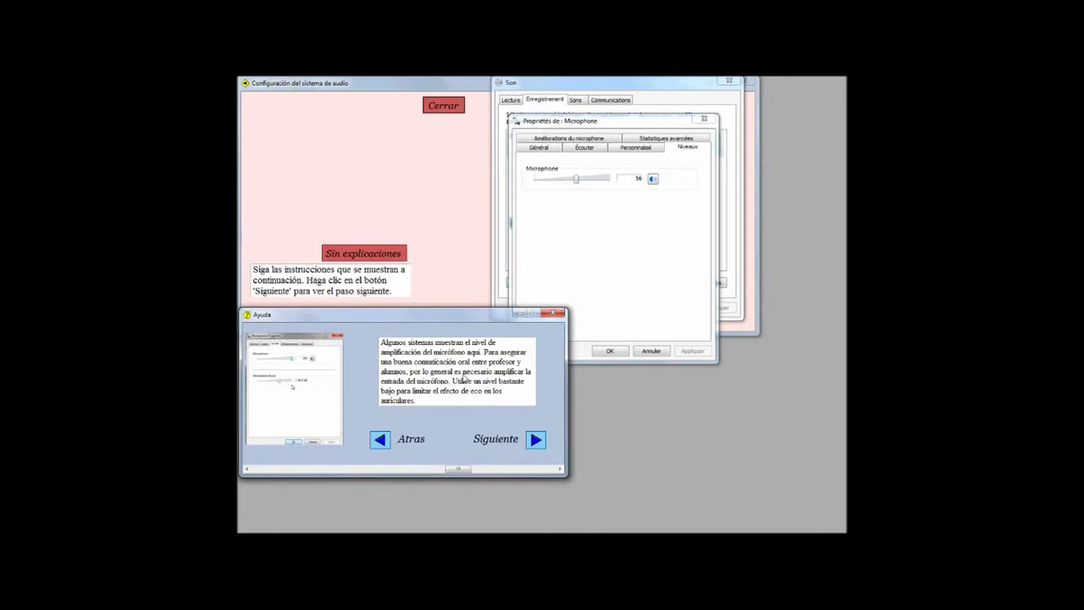
{"action": "left_click", "coordinate": [536, 440]}
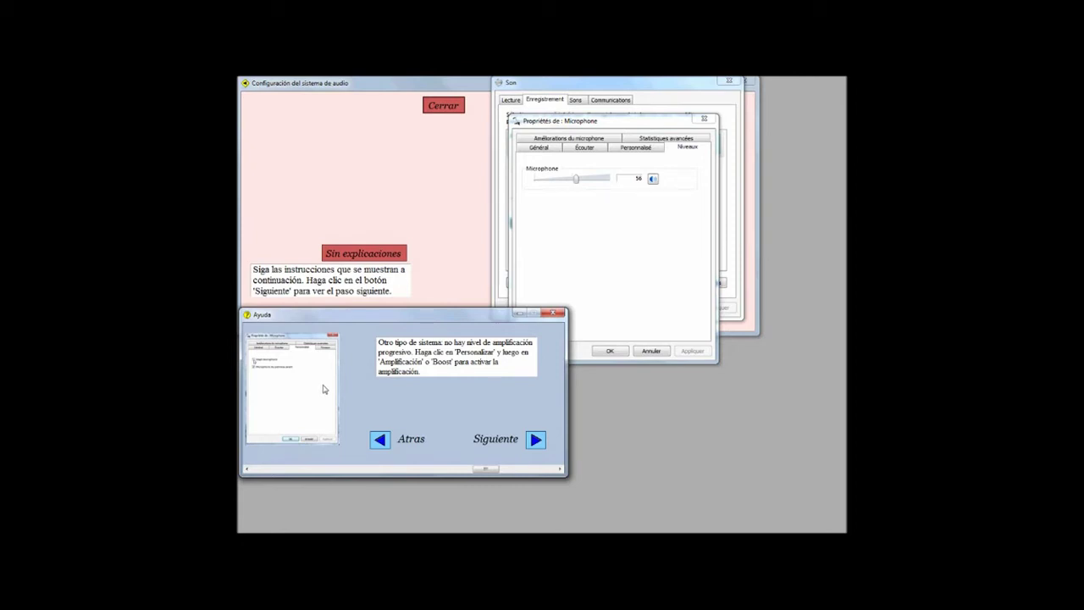
Show the Microphone's custom amplification and front-panel options and read the help guide's notes on choosing the microphone input
{"action": "left_click", "coordinate": [635, 150]}
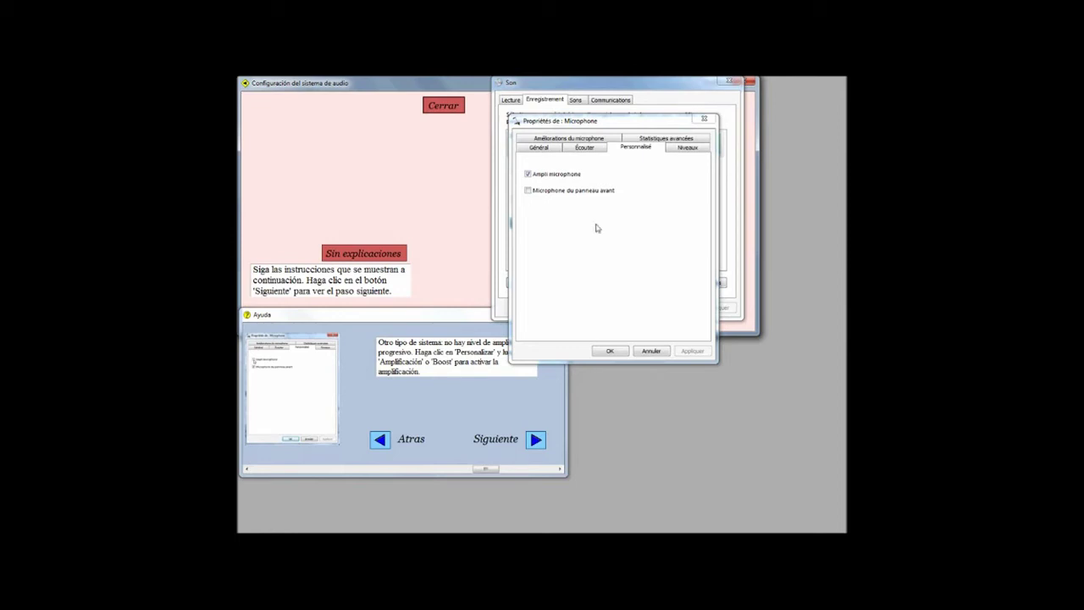
{"action": "left_click", "coordinate": [537, 442]}
{"action": "left_click", "coordinate": [537, 440]}
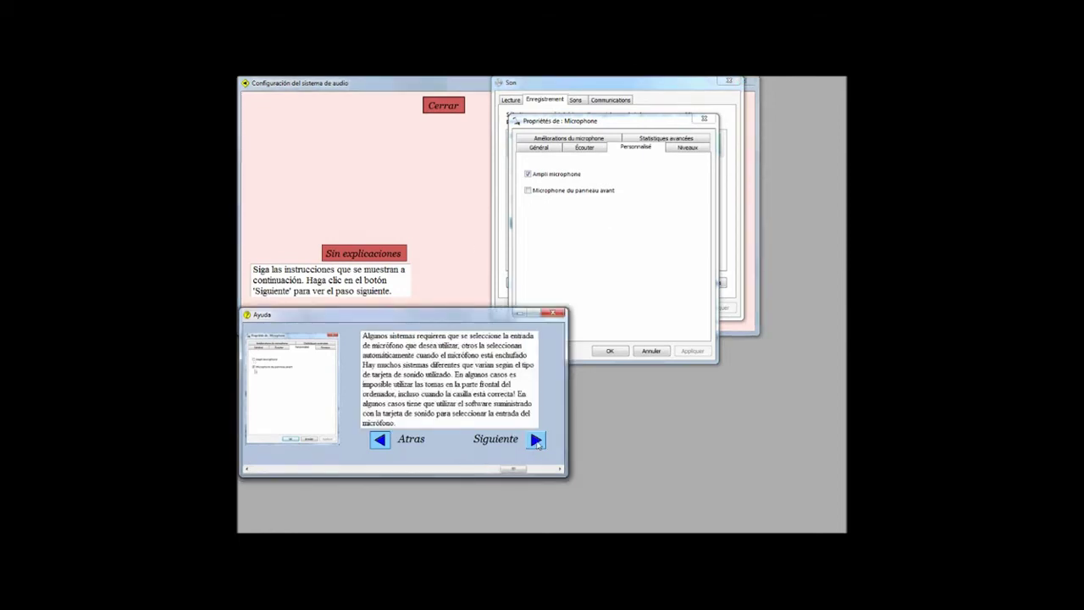
{"action": "left_click", "coordinate": [537, 441]}
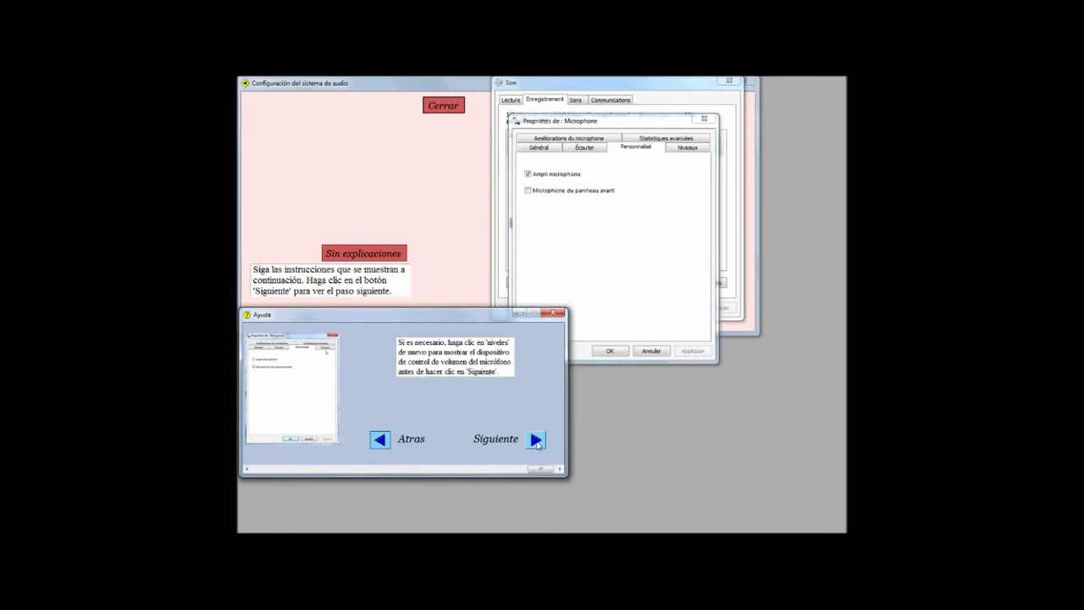
Bring back the Microphone's level control and finish the help guide to reach the recording control selection
{"action": "left_click", "coordinate": [682, 153]}
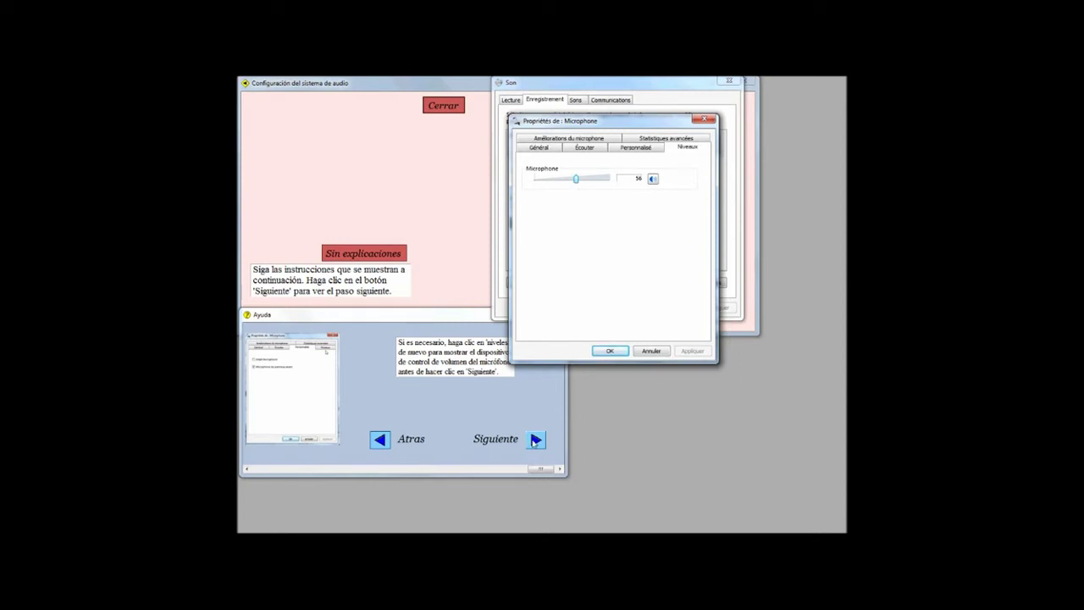
{"action": "left_click", "coordinate": [441, 315]}
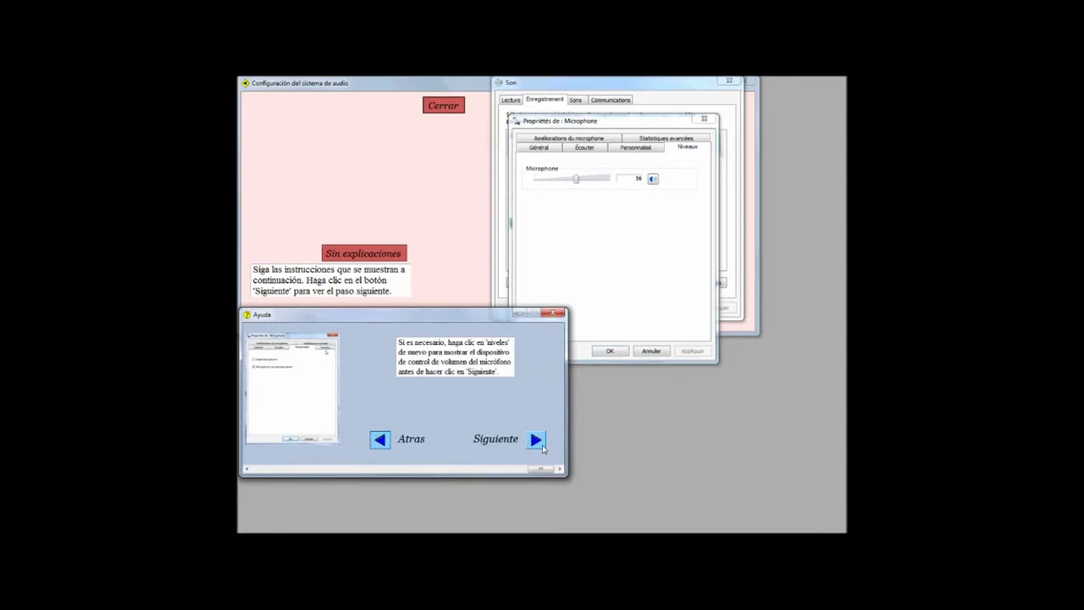
{"action": "left_click", "coordinate": [542, 448]}
{"action": "left_click", "coordinate": [542, 448]}
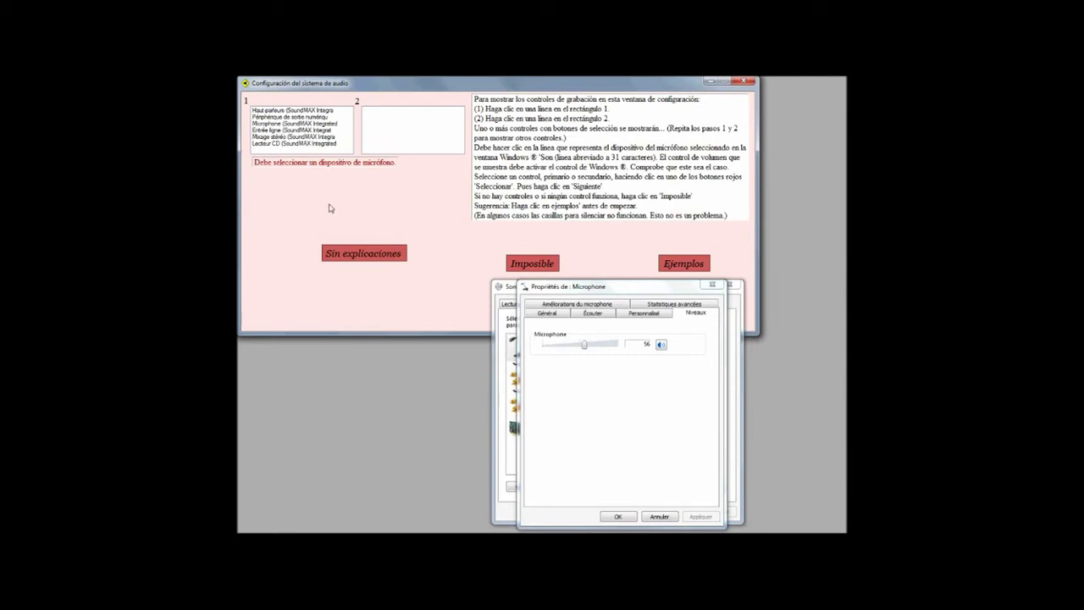
Choose the Microphone device with its Volume principal line, test both volume sliders, and select the primary control at 62
{"action": "left_click", "coordinate": [272, 125]}
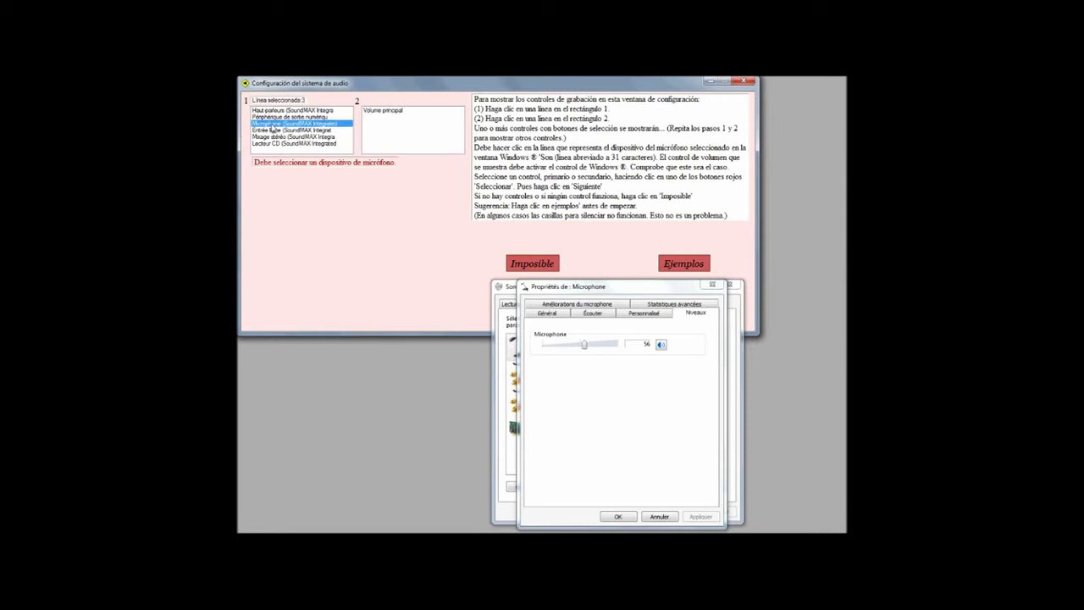
{"action": "left_click", "coordinate": [391, 114]}
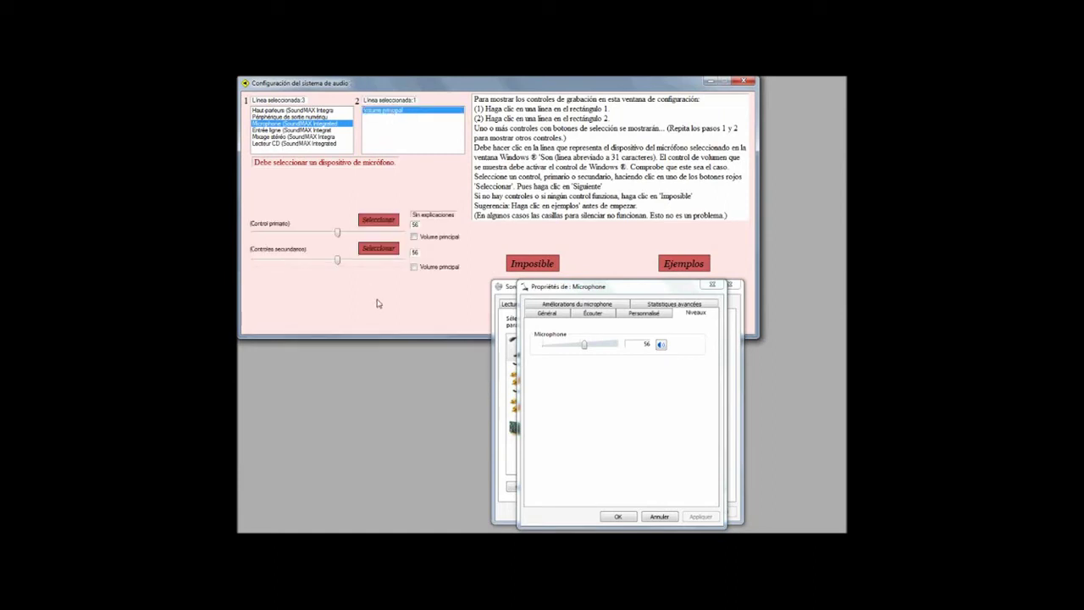
{"action": "mouse_move", "coordinate": [338, 234]}
{"action": "left_mouse_down"}
{"action": "mouse_move", "coordinate": [300, 234]}
{"action": "mouse_move", "coordinate": [357, 239]}
{"action": "left_mouse_up"}
{"action": "left_click", "coordinate": [329, 235]}
{"action": "left_click", "coordinate": [327, 263]}
{"action": "left_click", "coordinate": [345, 261]}
{"action": "left_click", "coordinate": [383, 221]}
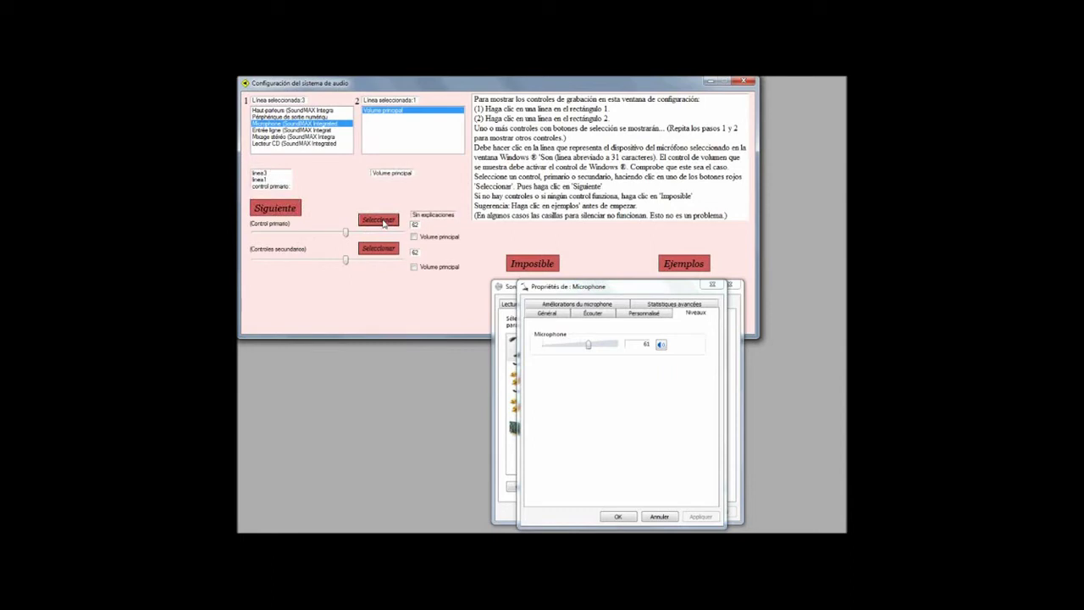
Confirm that the selected control drives the Windows microphone volume and acknowledge the headset switch and volume check
{"action": "left_click", "coordinate": [292, 208]}
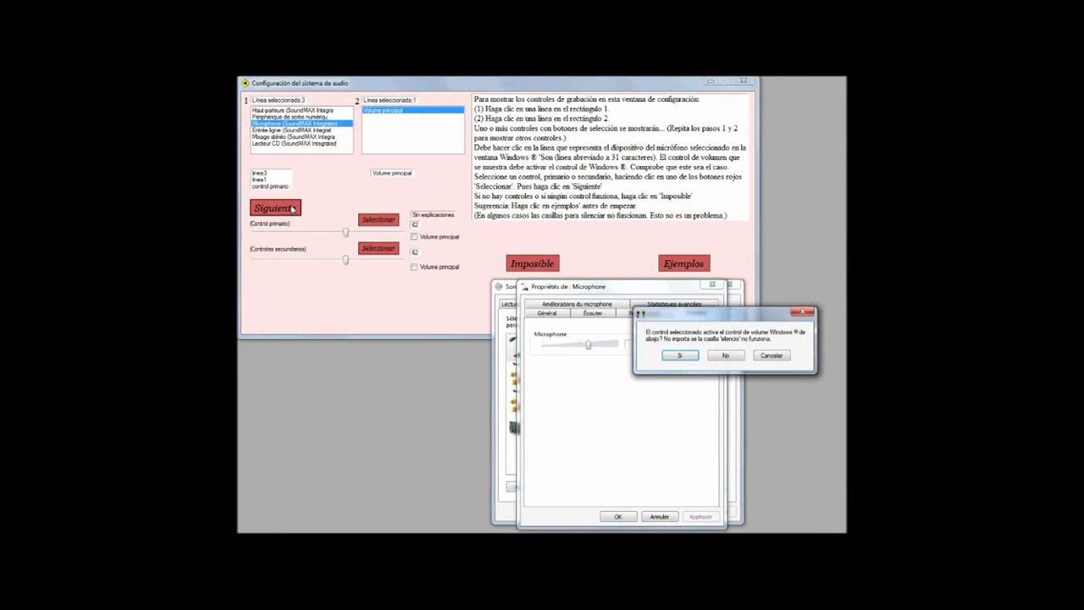
{"action": "left_click", "coordinate": [678, 357]}
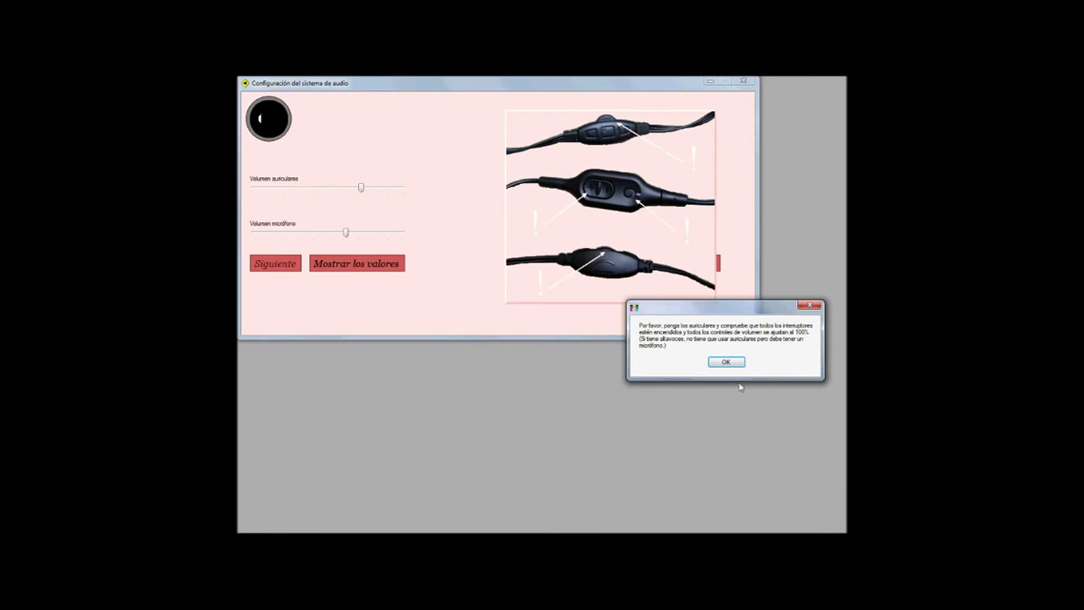
{"action": "left_click", "coordinate": [726, 362]}
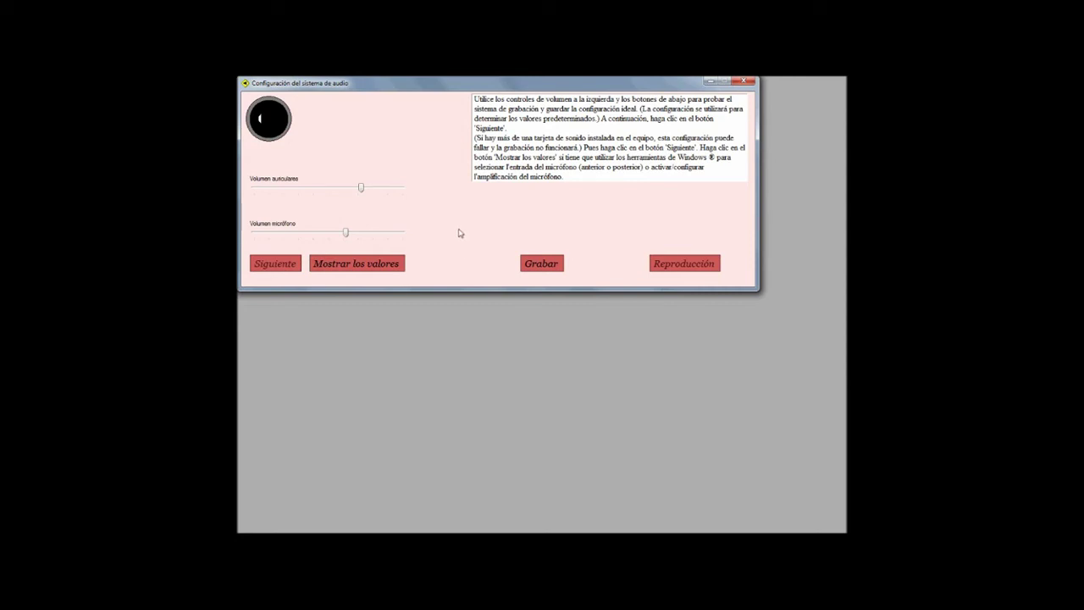
Make a short test recording and slightly raise the headphone and microphone volumes
{"action": "left_click", "coordinate": [542, 264]}
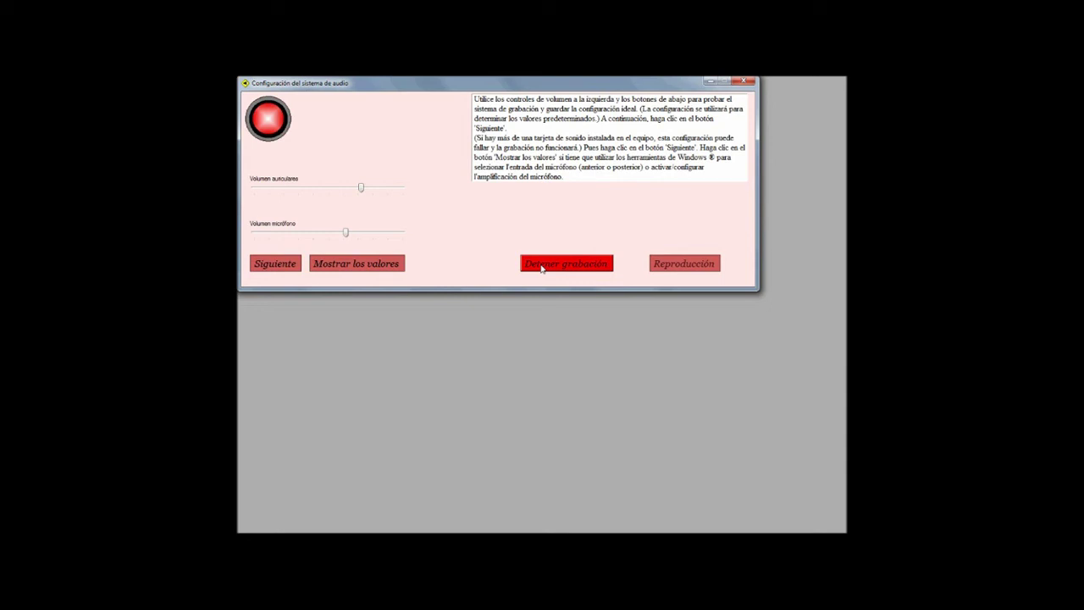
{"action": "left_click", "coordinate": [541, 264]}
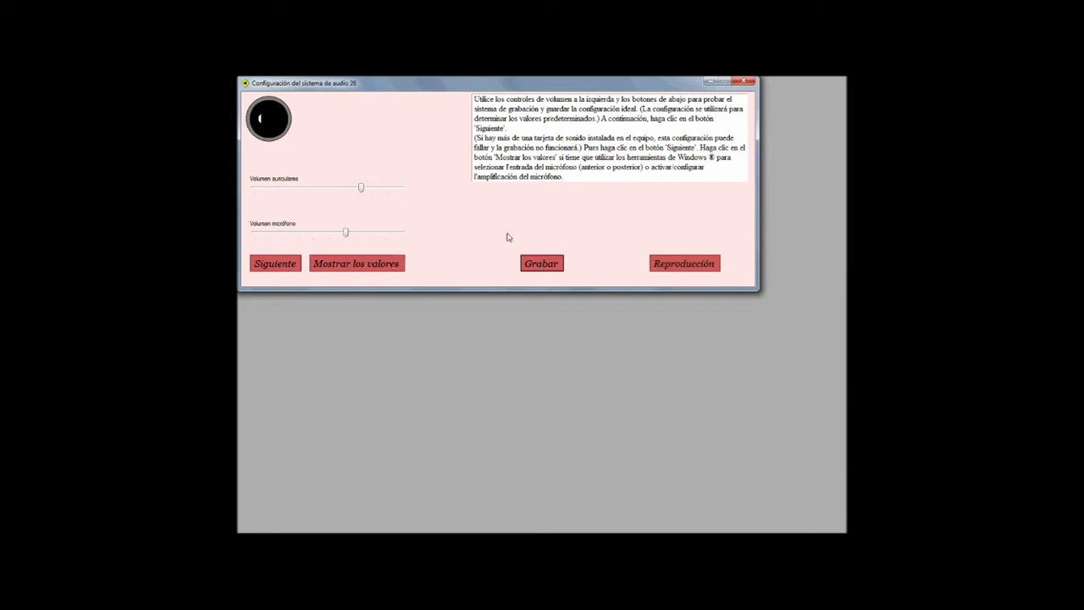
{"action": "left_click_drag", "start_coordinate": [359, 188], "coordinate": [373, 187]}
{"action": "left_click_drag", "start_coordinate": [347, 237], "coordinate": [364, 237]}
Display the Windows recording device settings from the recording test and close them again
{"action": "left_click", "coordinate": [384, 265]}
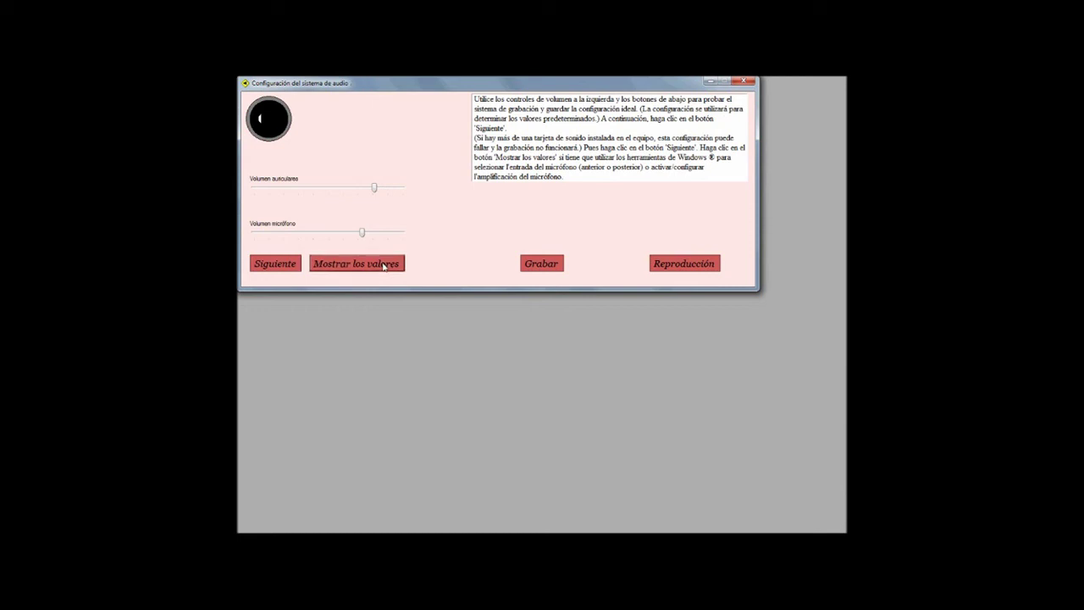
{"action": "left_click", "coordinate": [384, 265]}
{"action": "left_click", "coordinate": [384, 265]}
{"action": "left_click", "coordinate": [360, 269]}
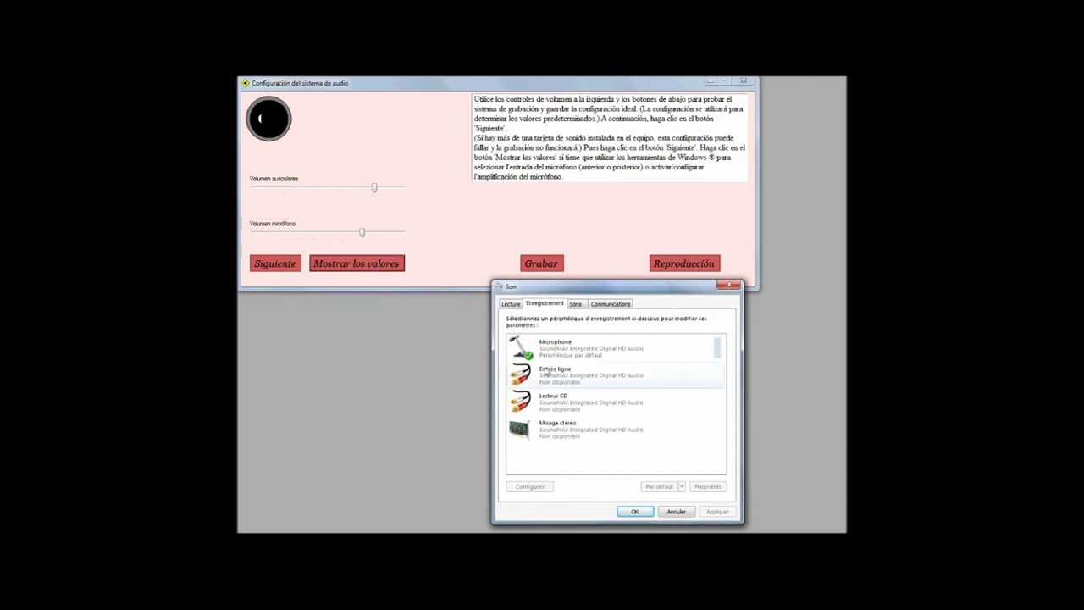
{"action": "left_click", "coordinate": [733, 285]}
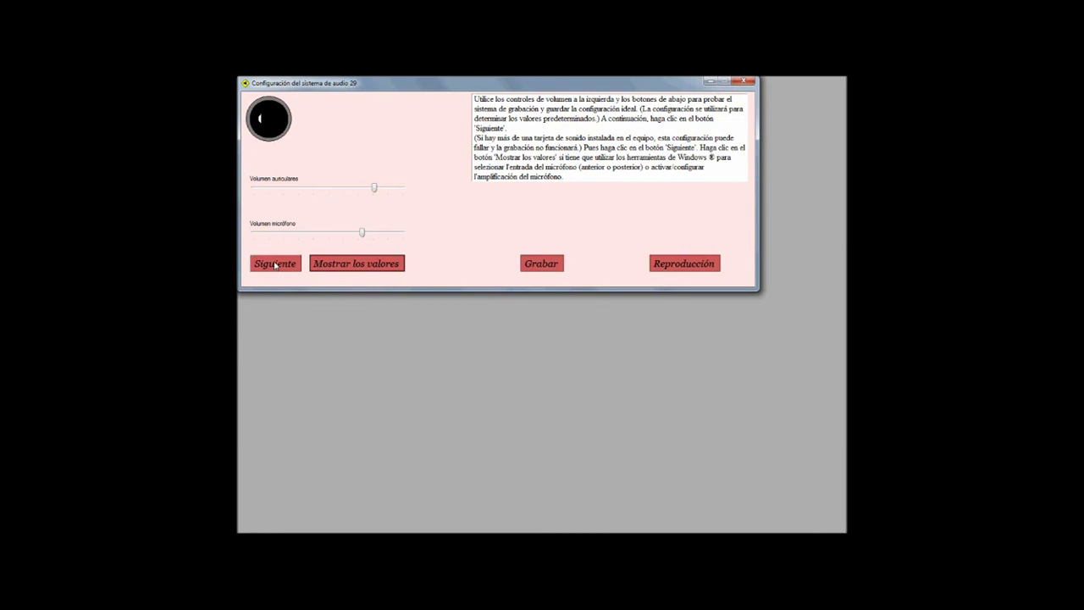
Complete the audio system configuration and save it as a Profile.cfg file for reuse on identical computers
{"action": "left_click", "coordinate": [279, 264]}
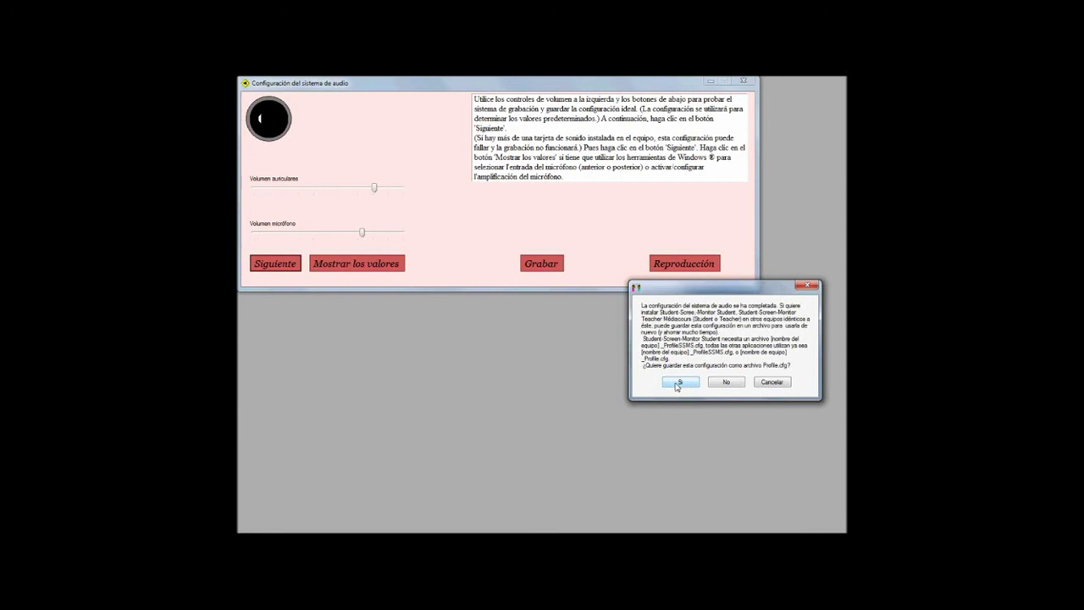
{"action": "left_click", "coordinate": [678, 382]}
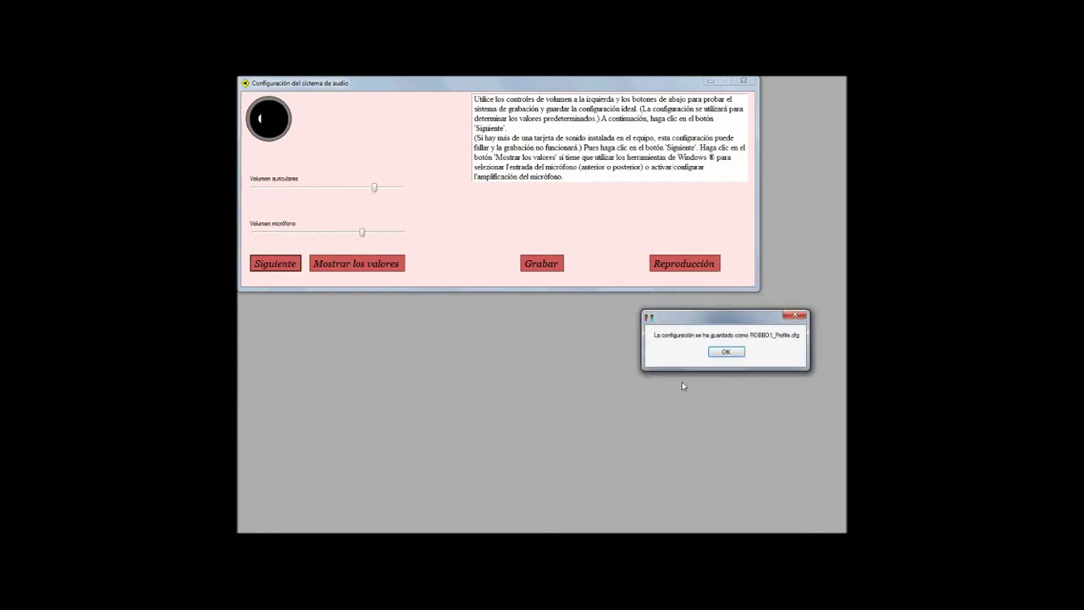